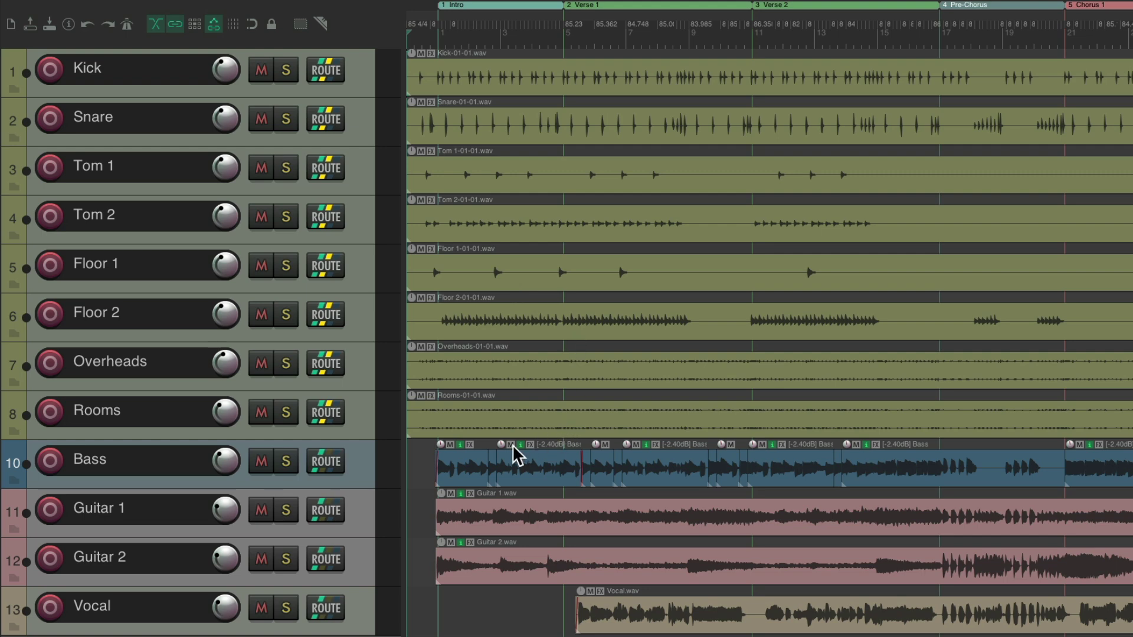
# Step: Delete all of the Bass track's clips, then undo to restore them
pyautogui.doubleClick(372, 475)
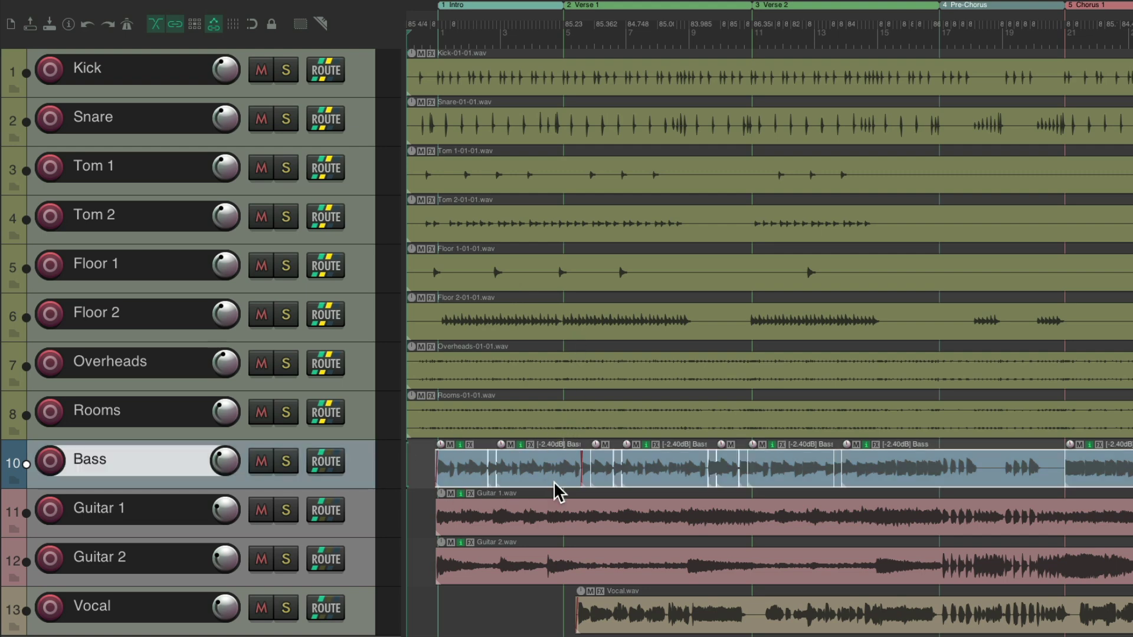
pyautogui.press('Delete')
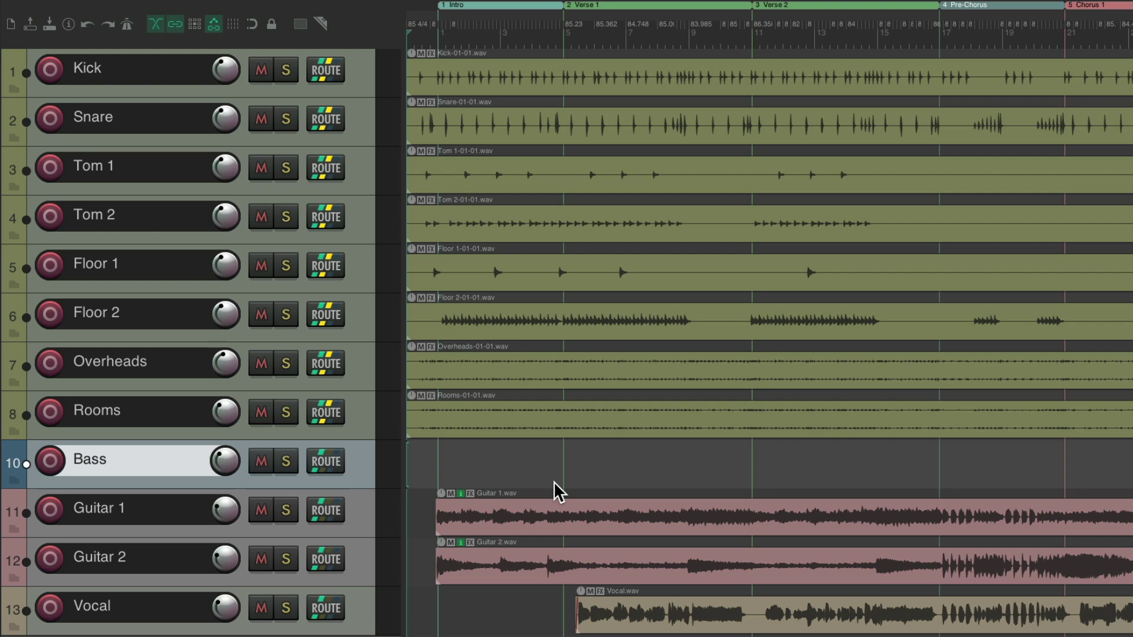
pyautogui.hotkey('ctrl', 'z')
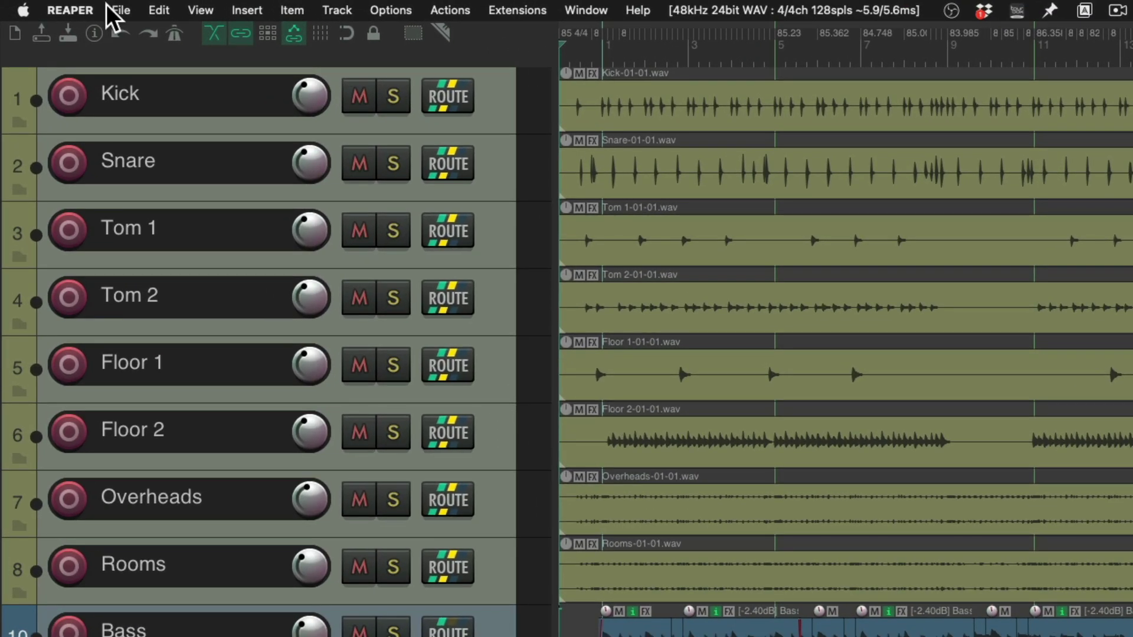
# Step: Open Clean current project directory and scroll through the 116 unused Media files
pyautogui.click(120, 10)
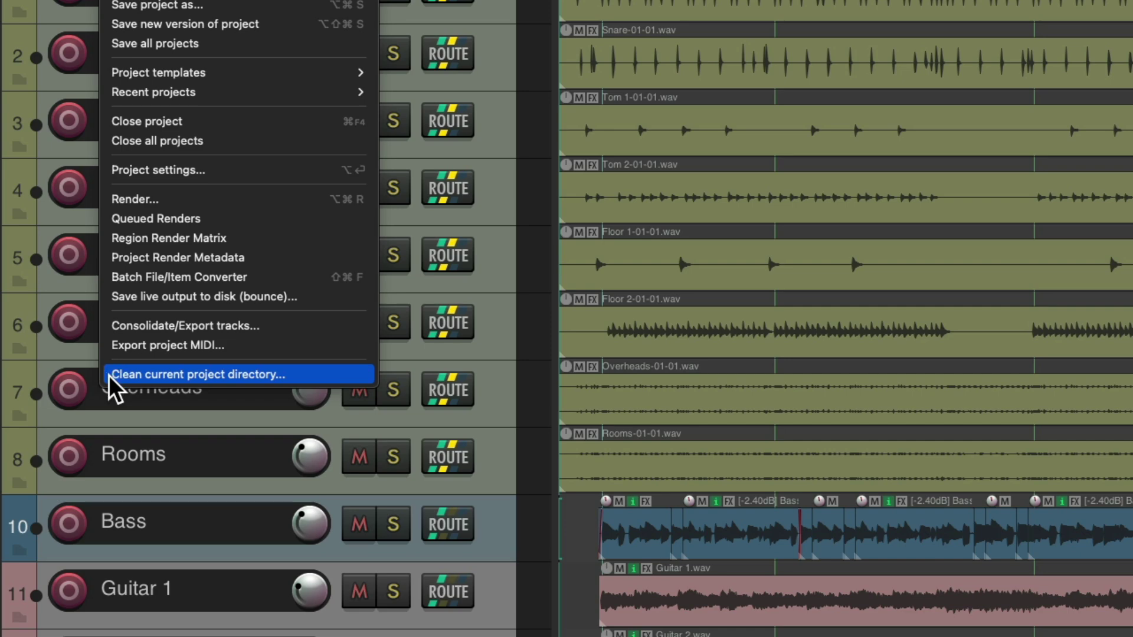
pyautogui.click(109, 376)
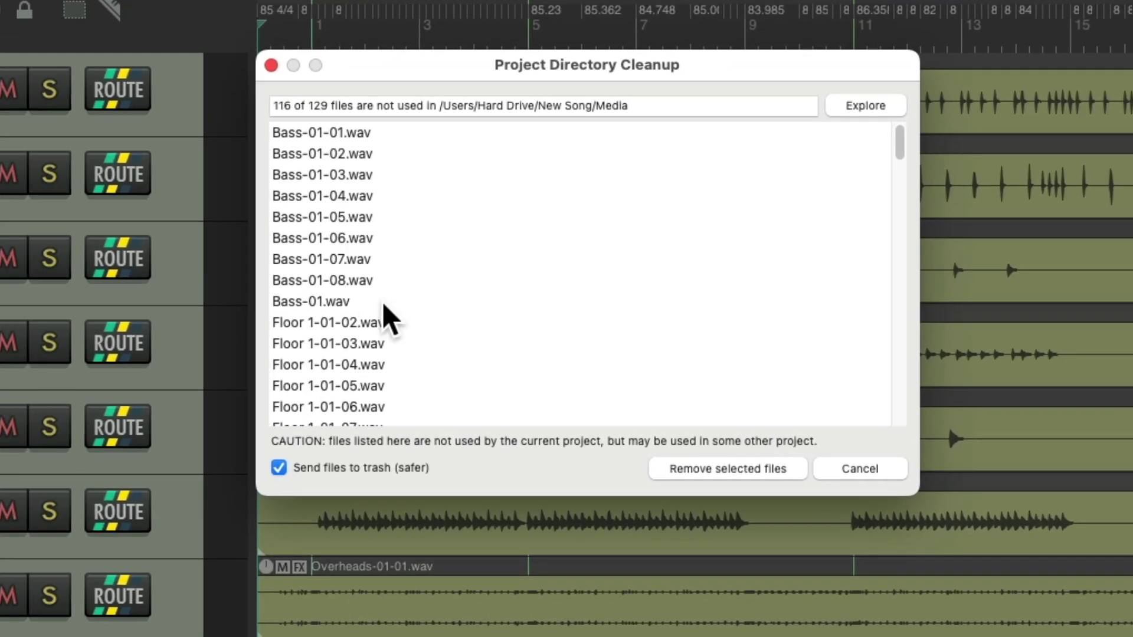
pyautogui.scroll(-15, 519, 229)
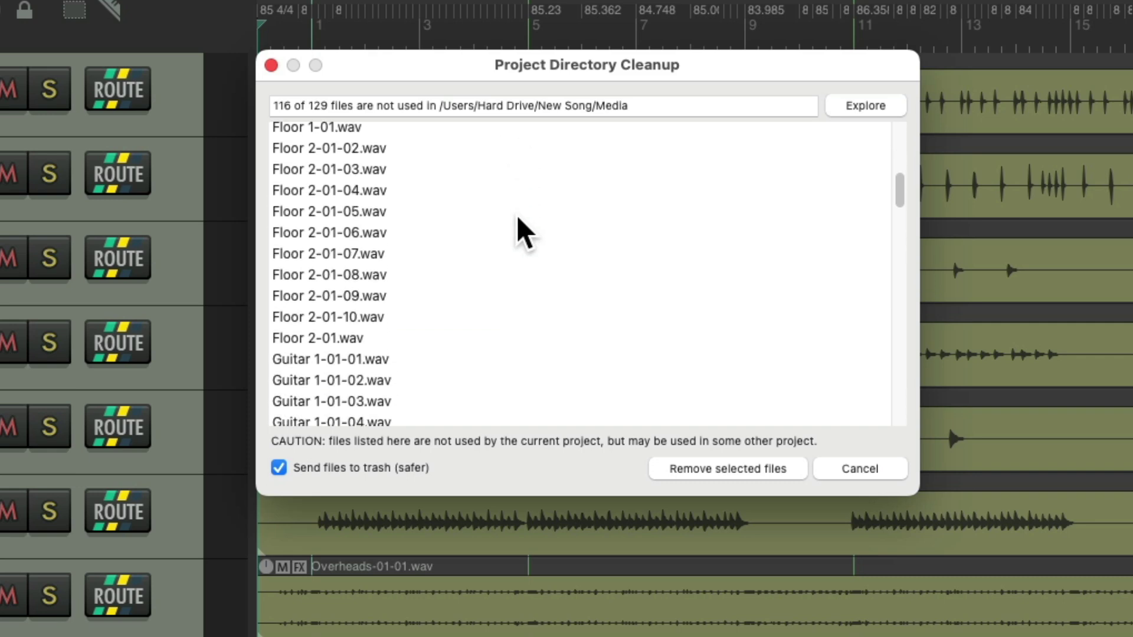
pyautogui.scroll(-12, 519, 228)
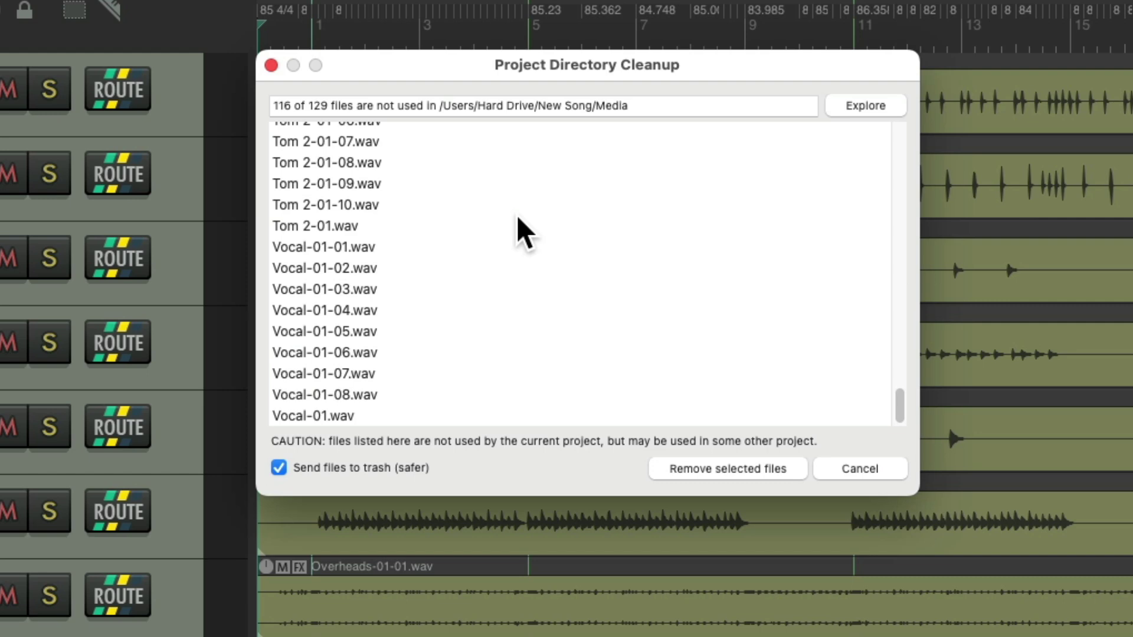
# Step: Inspect the 129 Media files in Finder, then select all listed unused files in Cleanup
pyautogui.click(884, 105)
pyautogui.scroll(-15, 494, 236)
pyautogui.scroll(10, 494, 236)
pyautogui.scroll(10, 494, 236)
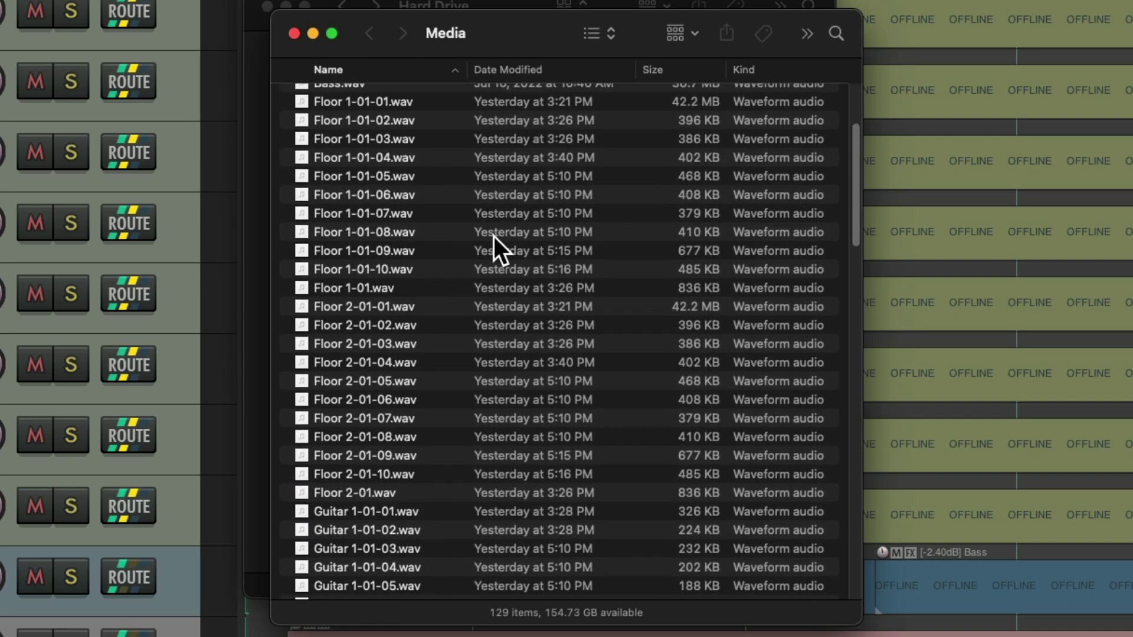
pyautogui.click(294, 33)
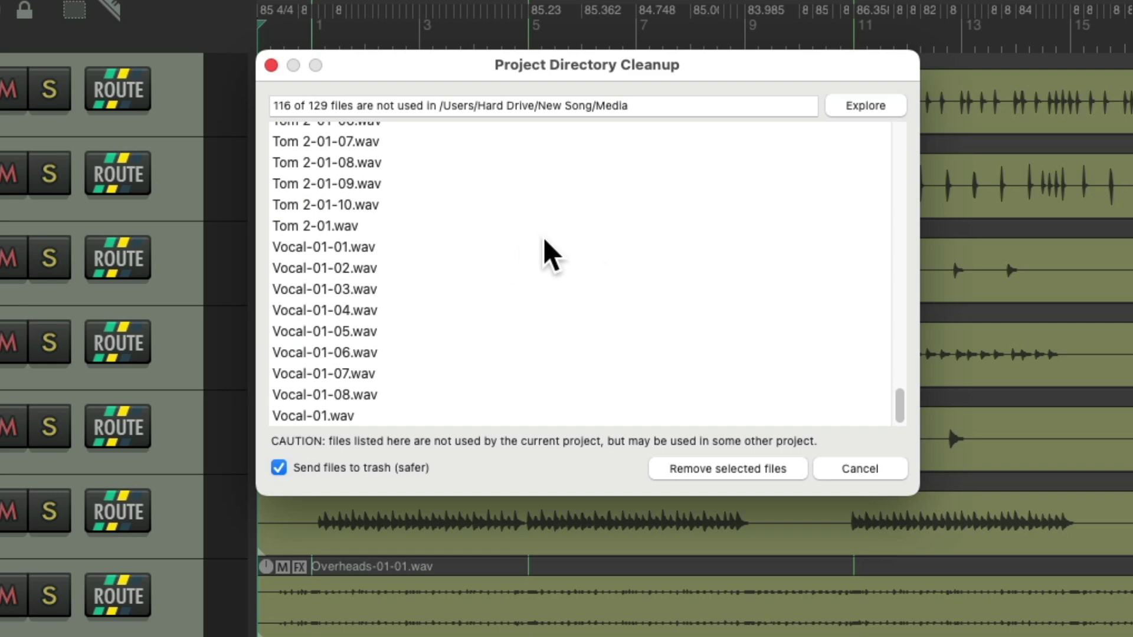
pyautogui.press('super+a')
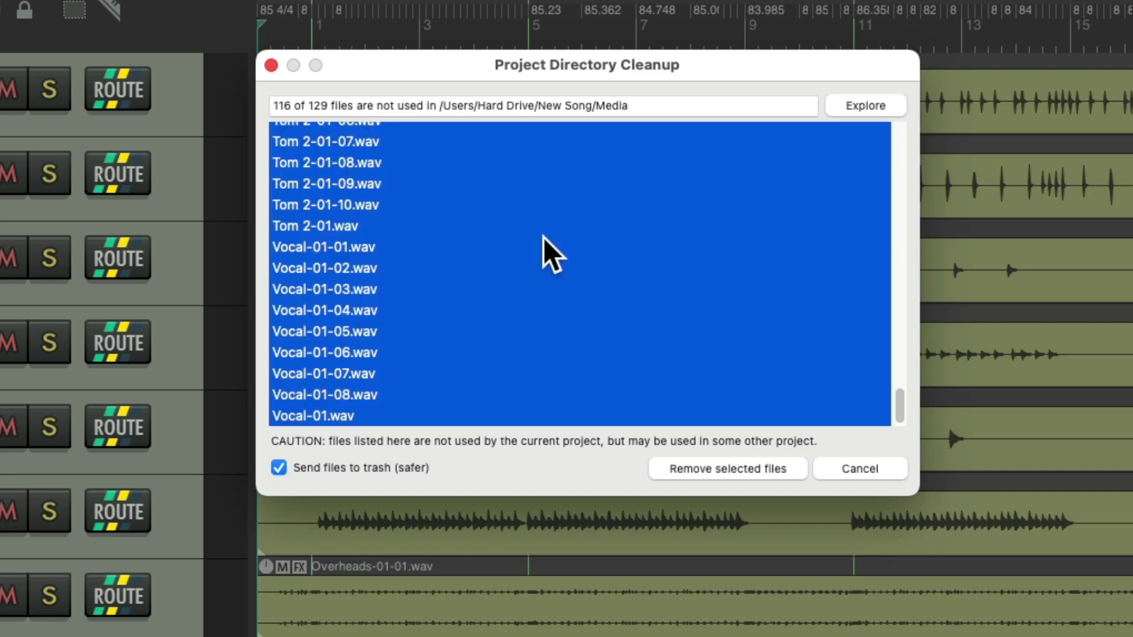
# Step: Trash the selected unused files, then start Save project as with all media copied
pyautogui.click(782, 468)
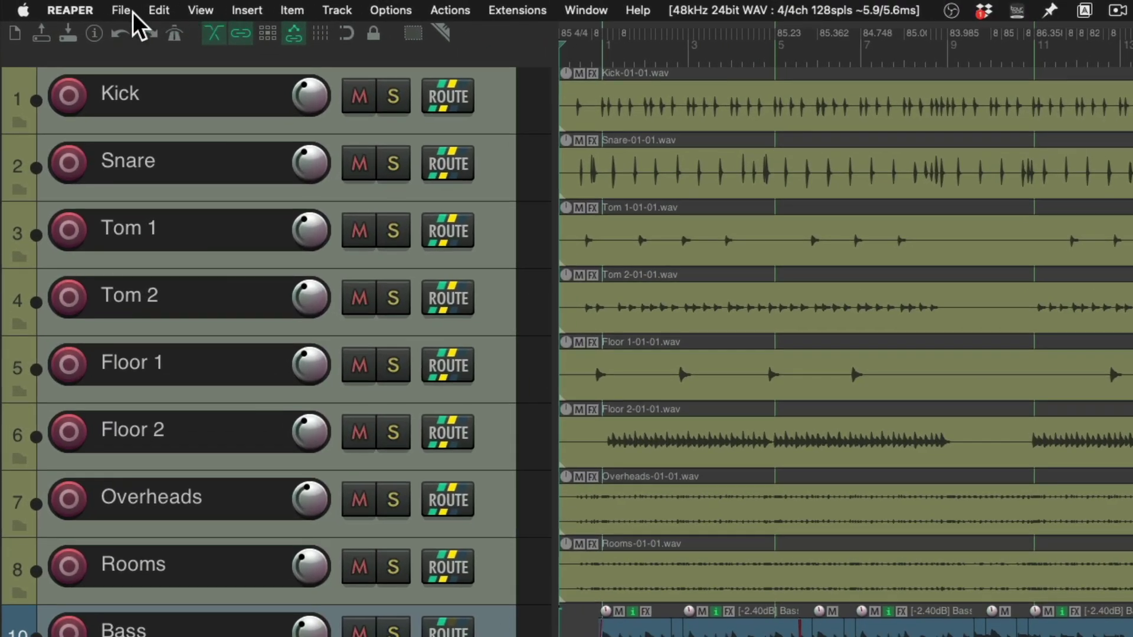
pyautogui.click(121, 11)
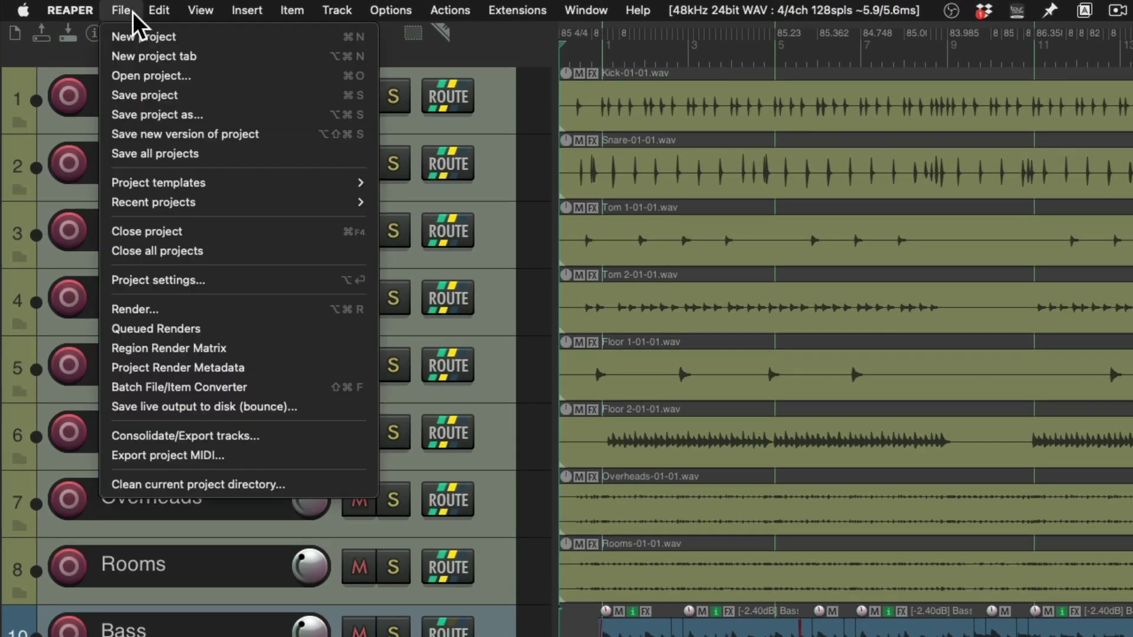
pyautogui.click(112, 115)
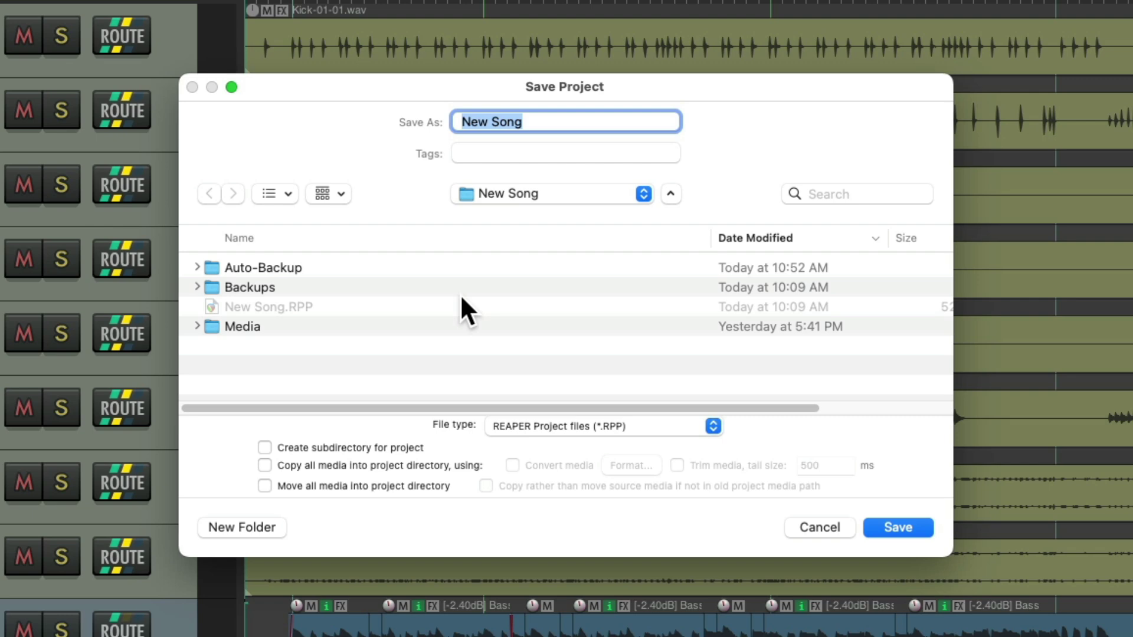
pyautogui.click(265, 466)
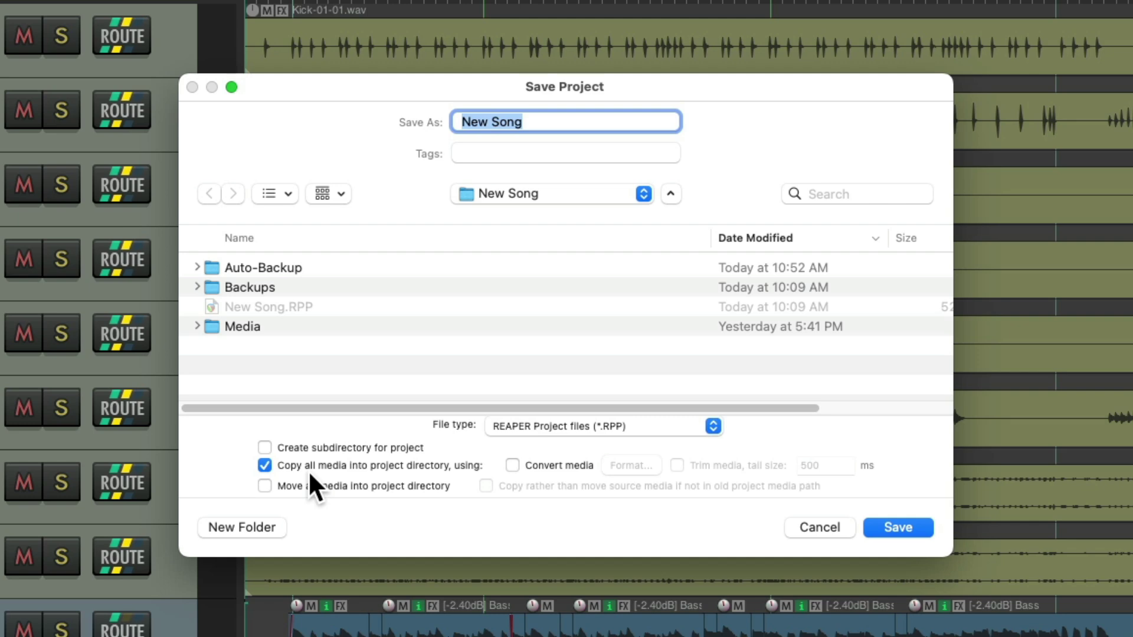
# Step: Peek into Media, return to the New Song folder, and save the project there
pyautogui.doubleClick(278, 326)
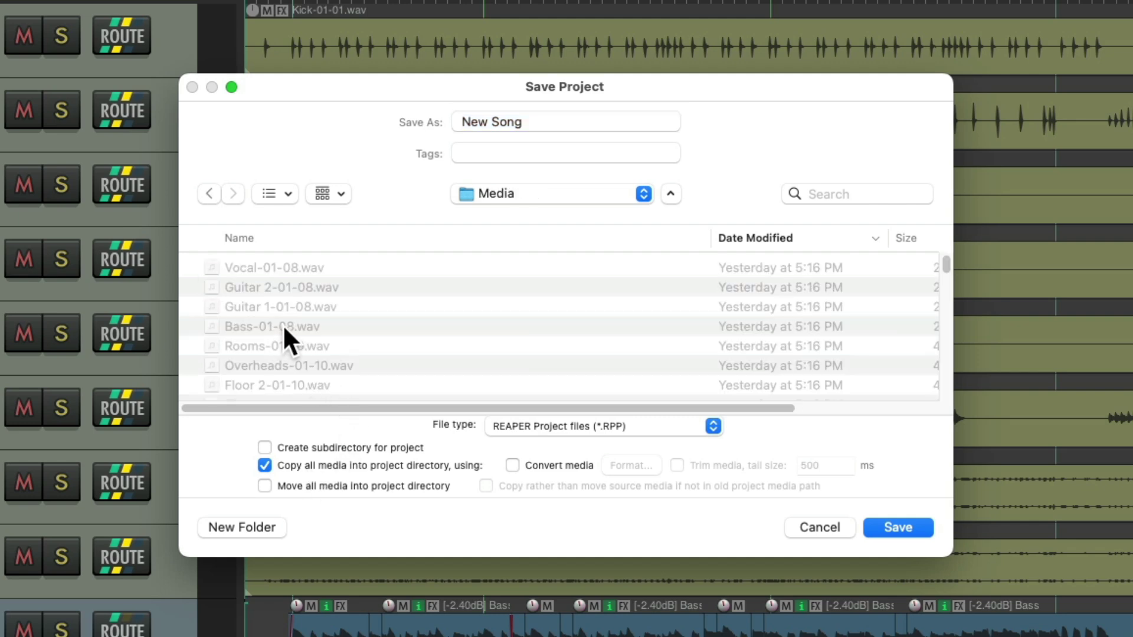
pyautogui.scroll(-15, 423, 293)
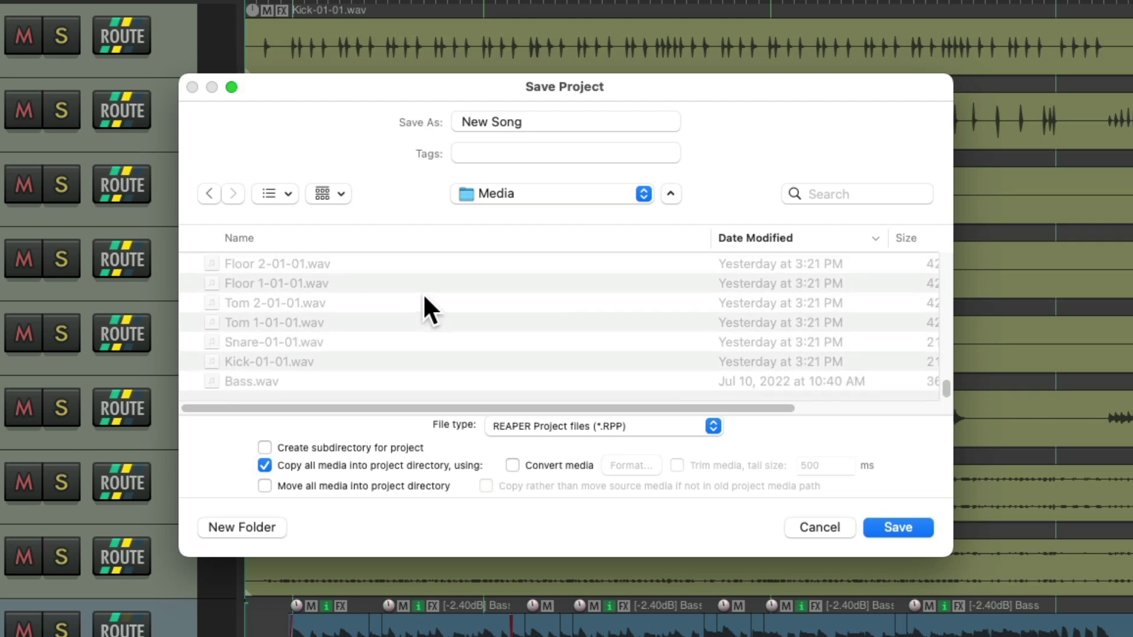
pyautogui.click(523, 193)
pyautogui.click(532, 214)
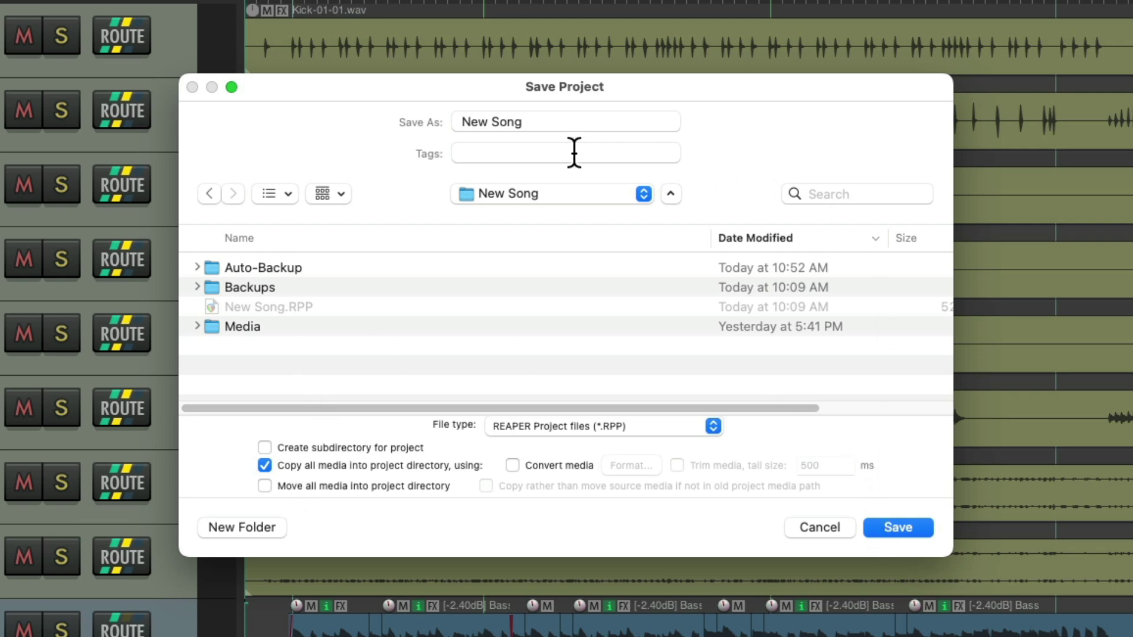
pyautogui.click(883, 528)
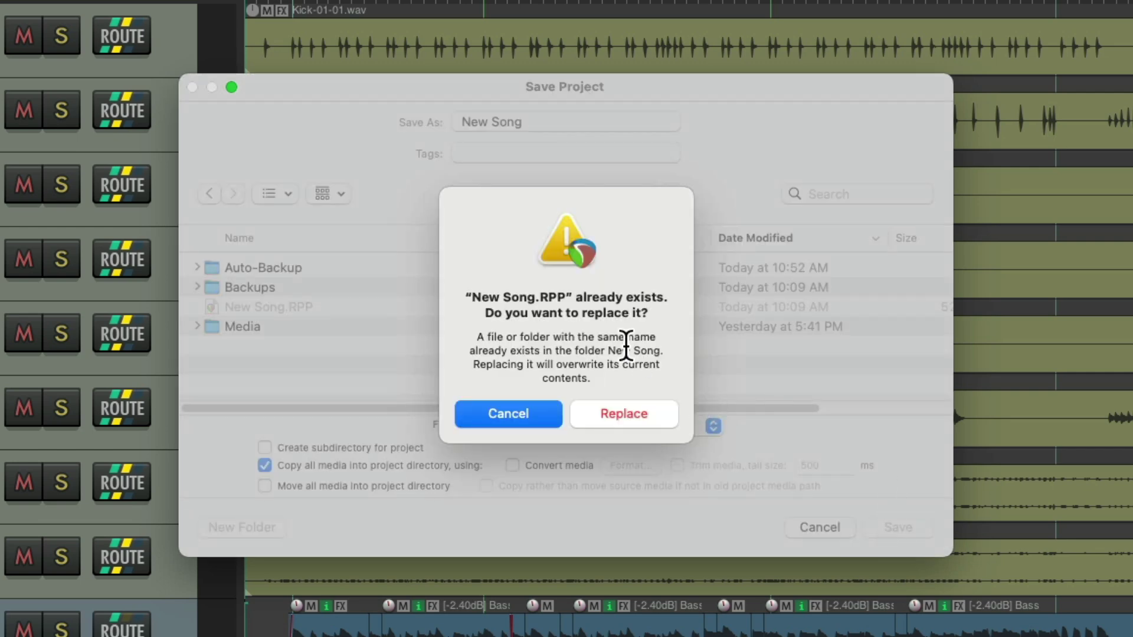
# Step: Confirm replacing New Song.RPP, then browse the New Song Media folder in Finder
pyautogui.click(637, 414)
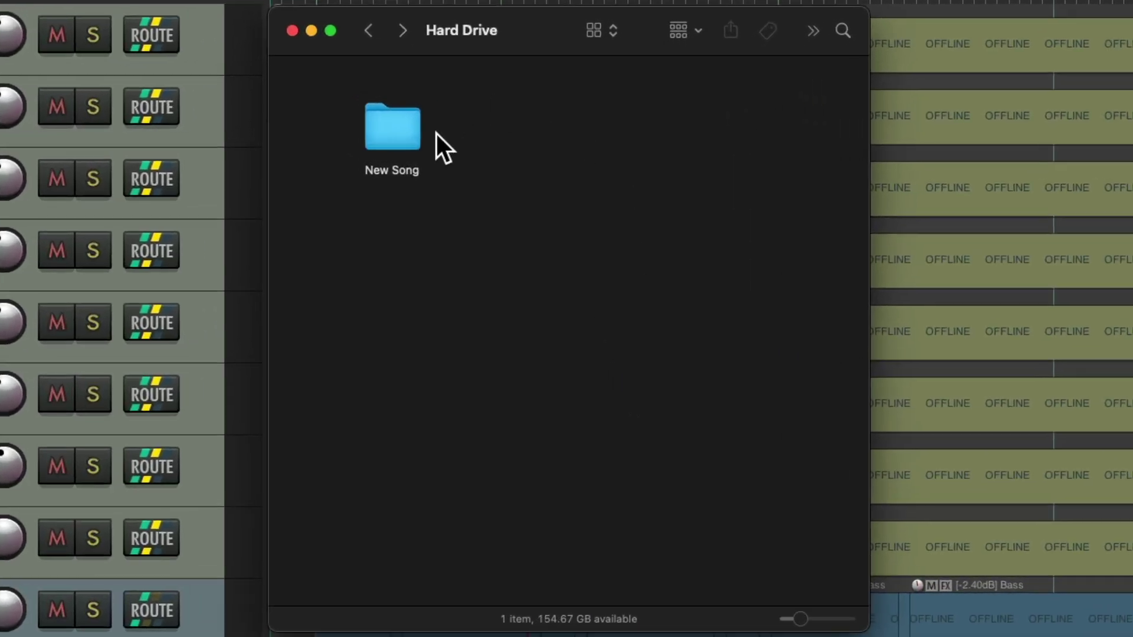
pyautogui.doubleClick(405, 131)
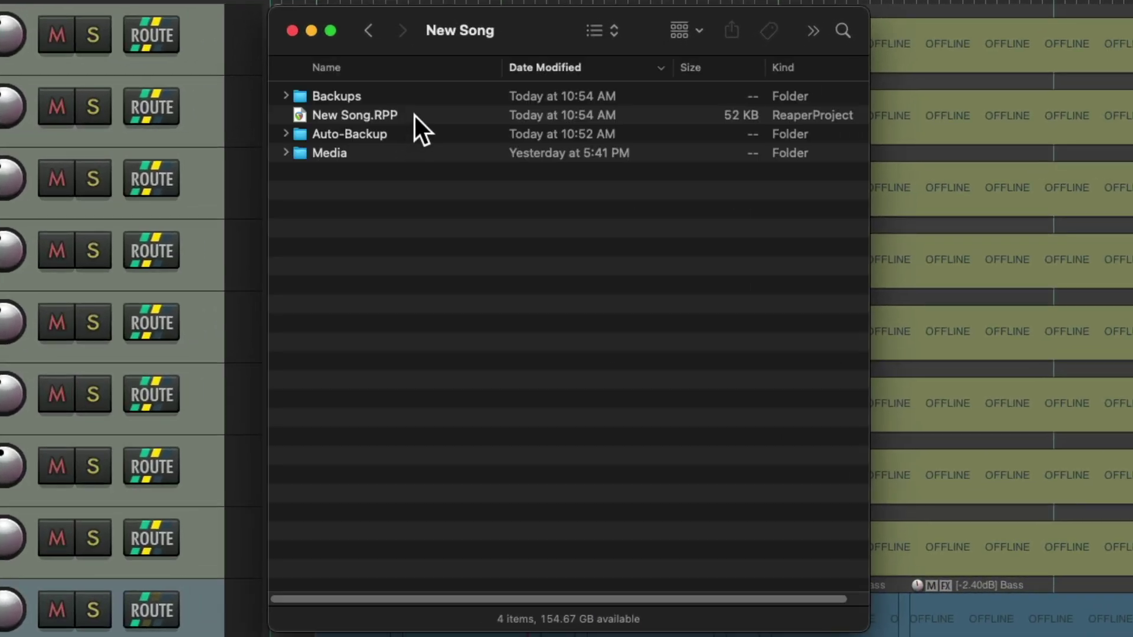
pyautogui.doubleClick(342, 158)
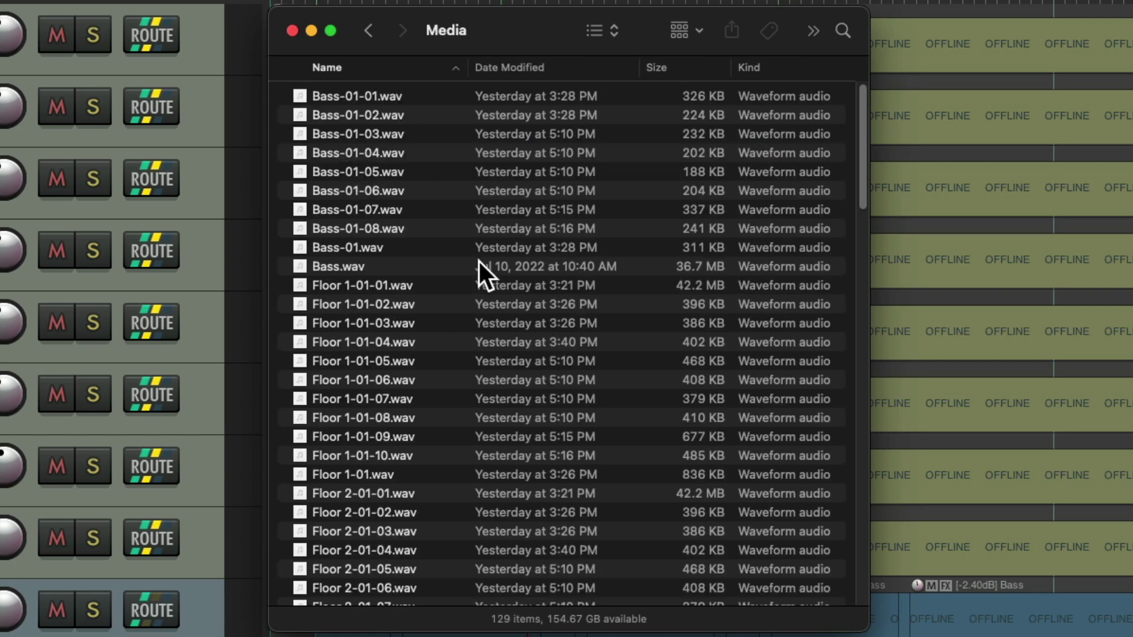
pyautogui.scroll(-20, 479, 263)
pyautogui.scroll(20, 479, 279)
pyautogui.scroll(3, 479, 199)
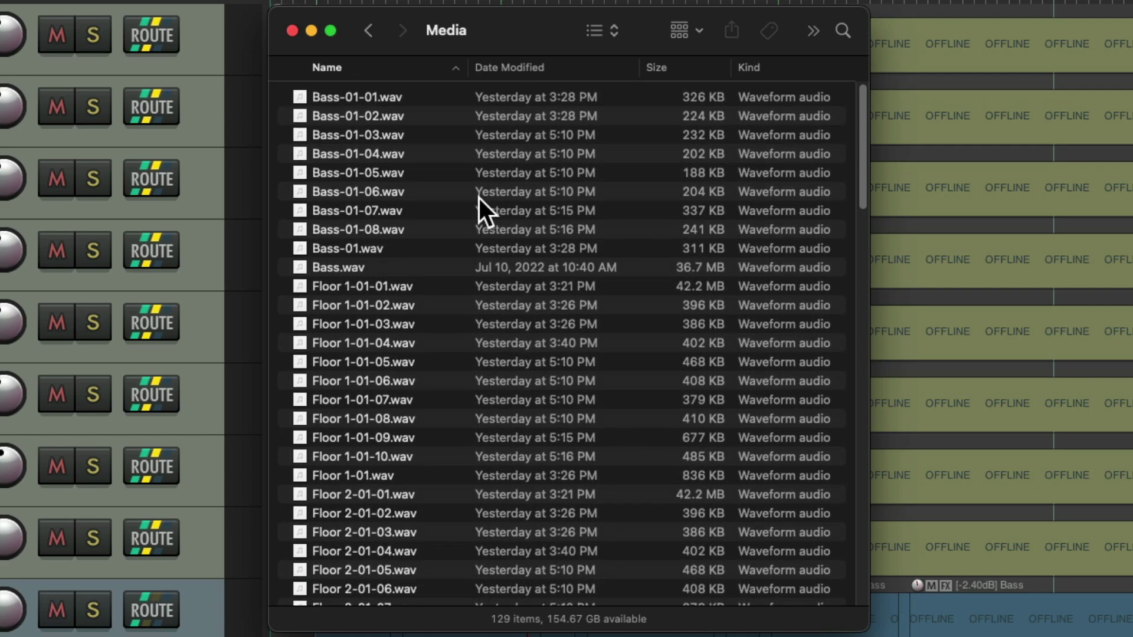
# Step: Go back to Hard Drive and copy the New Song folder onto the backup drive
pyautogui.click(370, 36)
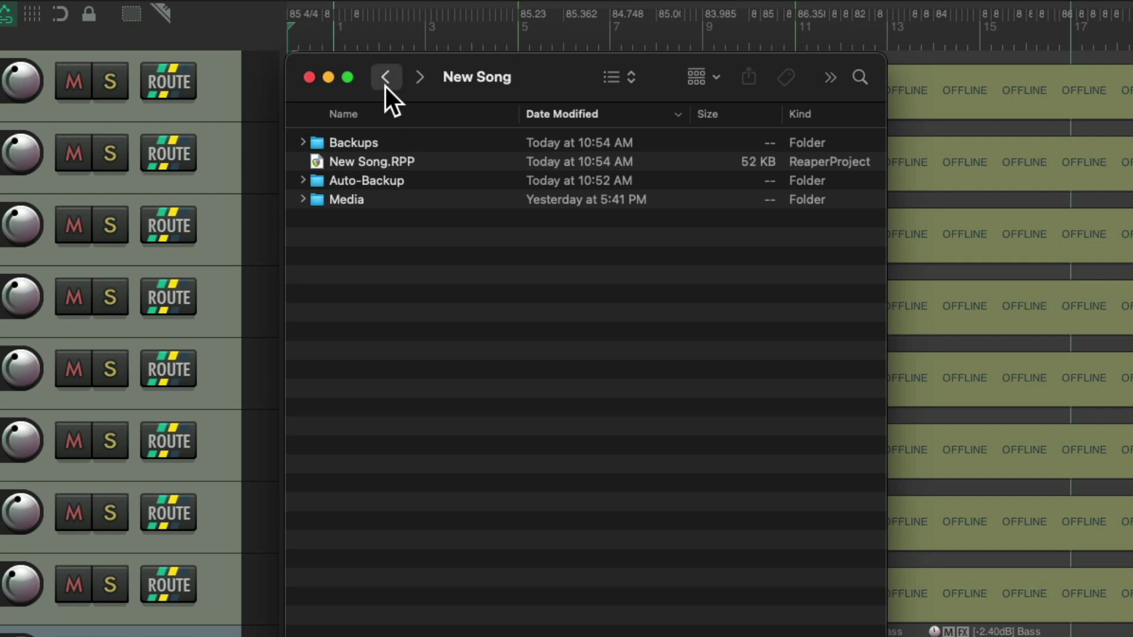
pyautogui.click(368, 30)
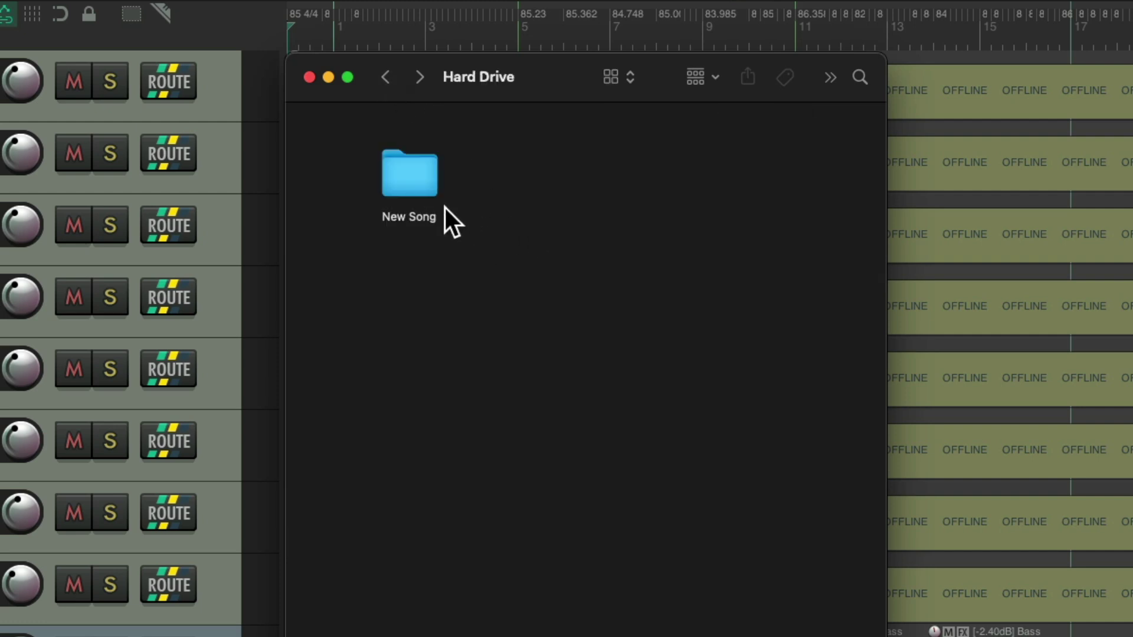
pyautogui.press('super+n')
pyautogui.moveTo(412, 186); pyautogui.dragTo(704, 338)
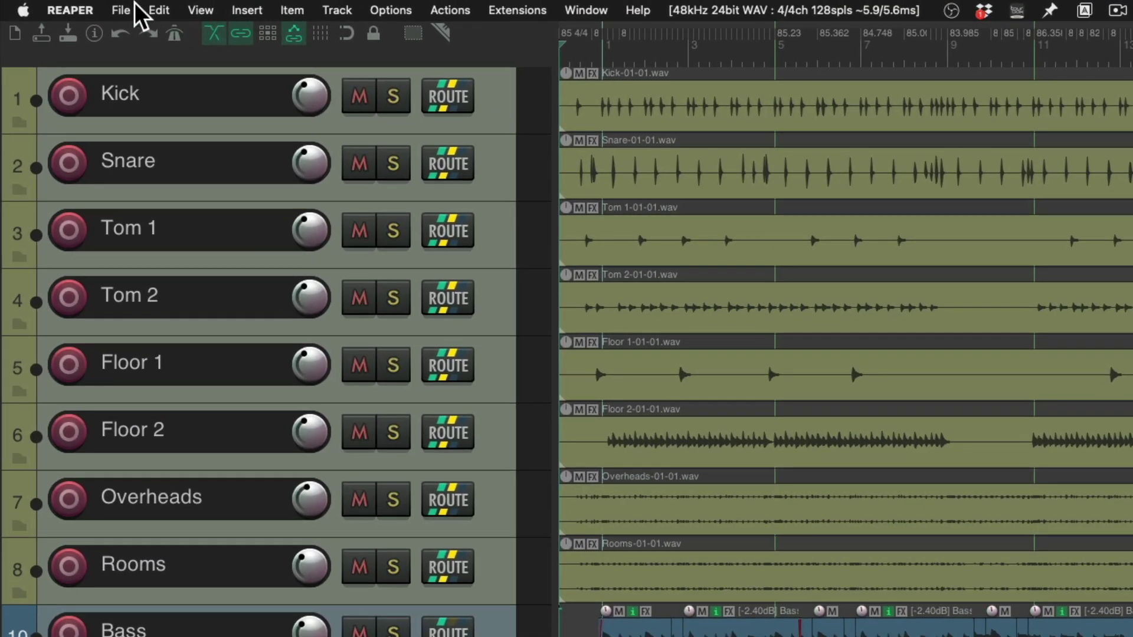
# Step: Open Clean current project directory, leaving 'Send files to trash (safer)' checked after toggling it
pyautogui.click(112, 10)
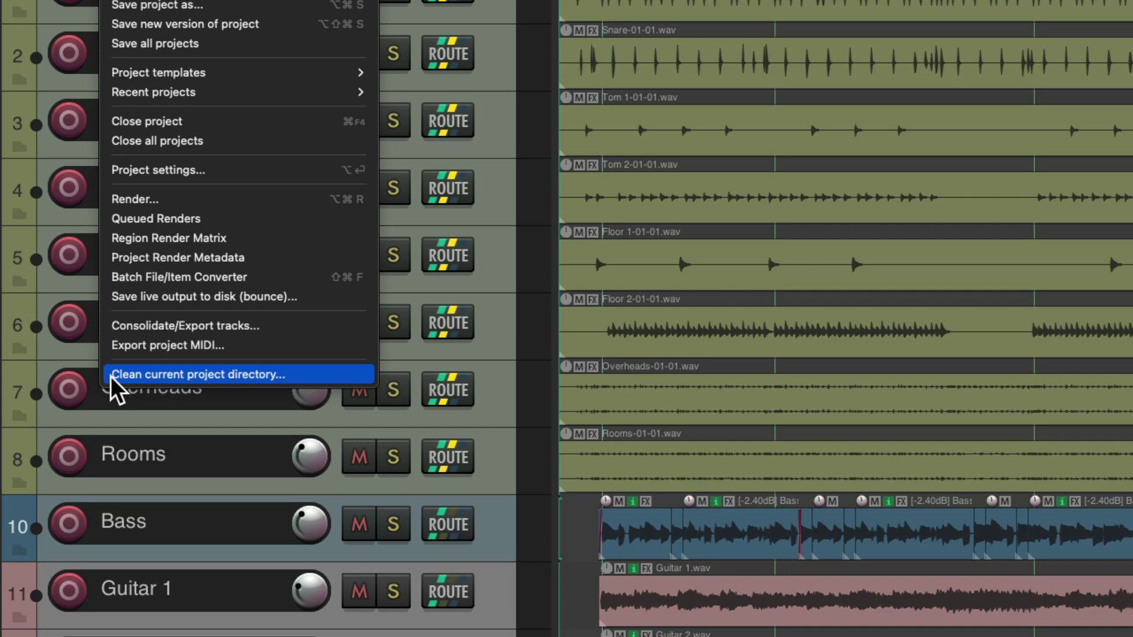
pyautogui.click(111, 376)
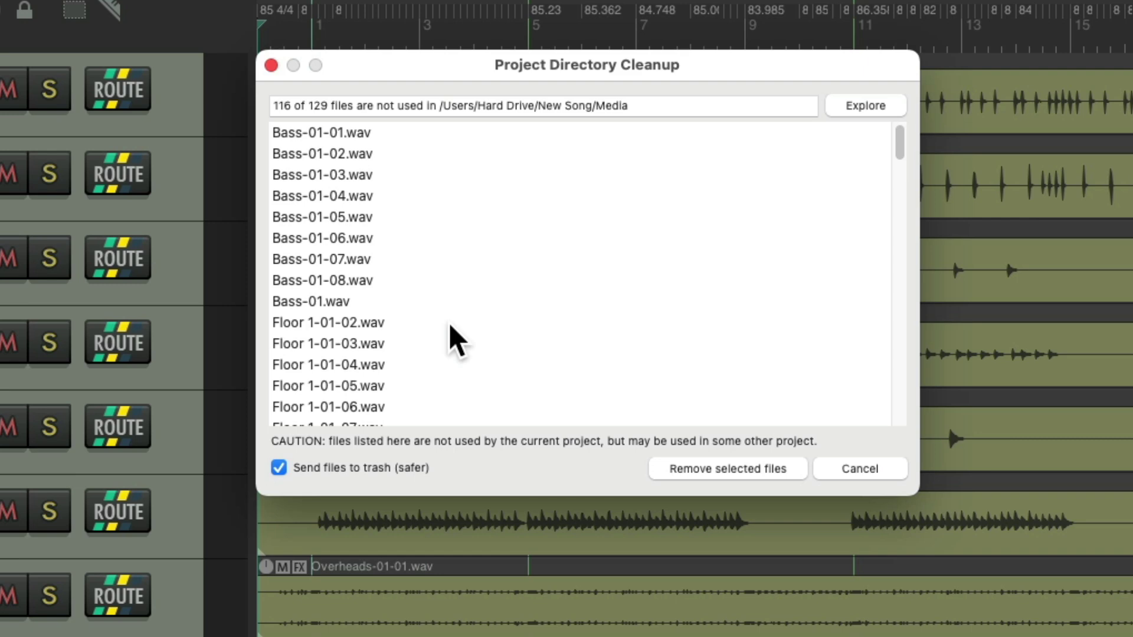
pyautogui.click(279, 467)
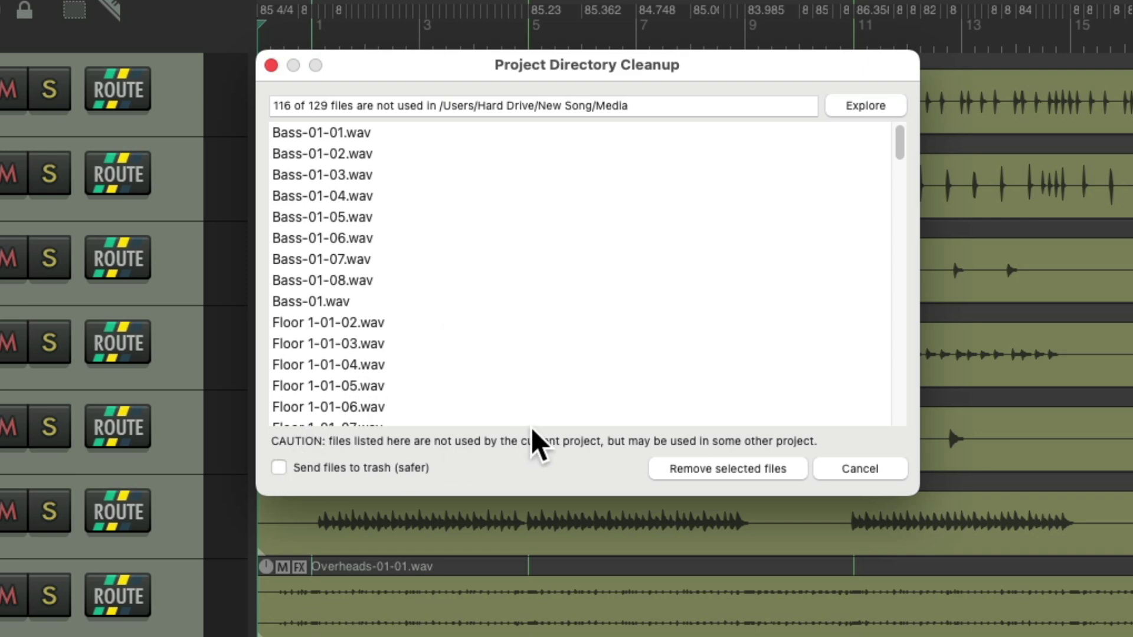
pyautogui.click(281, 469)
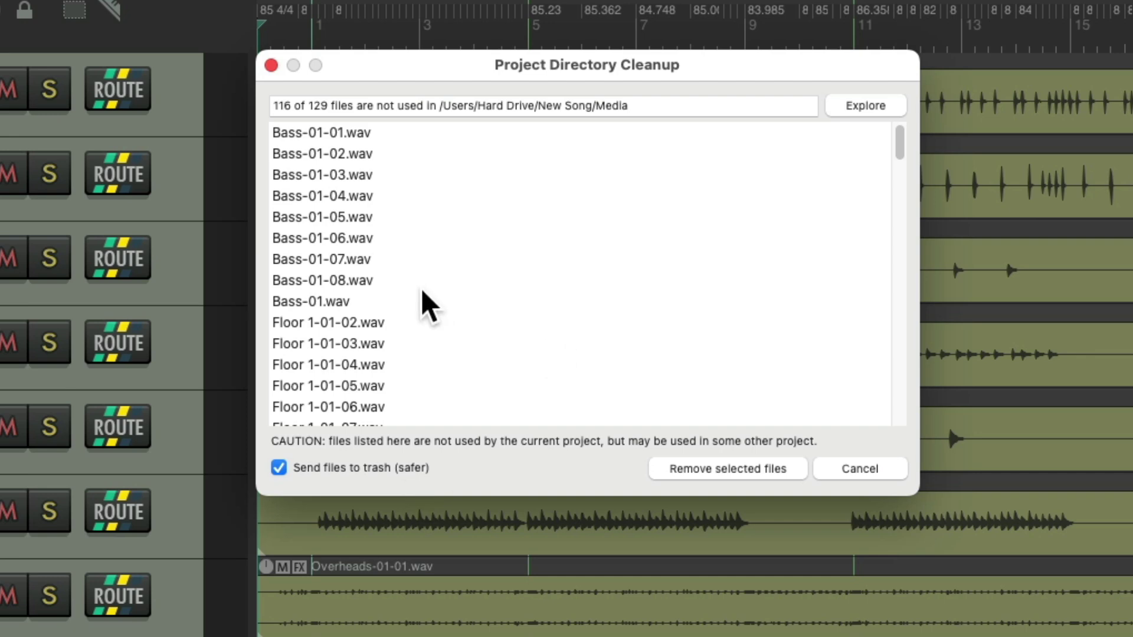
# Step: Select all 116 unused files, remove them, and confirm the deletion to trash
pyautogui.press('super+a')
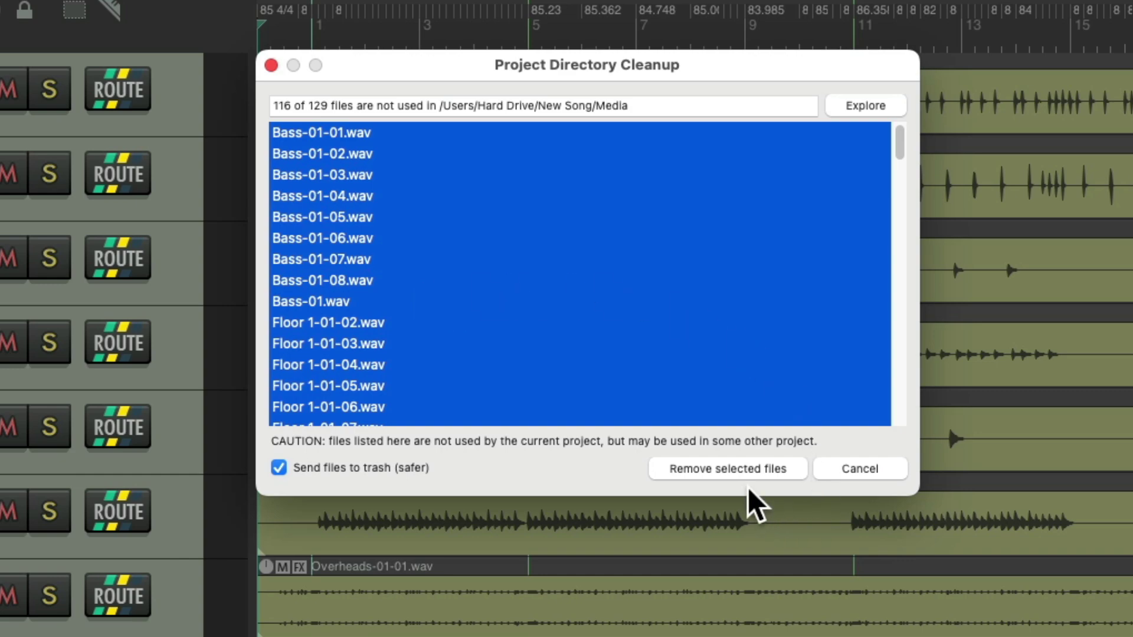
pyautogui.click(738, 470)
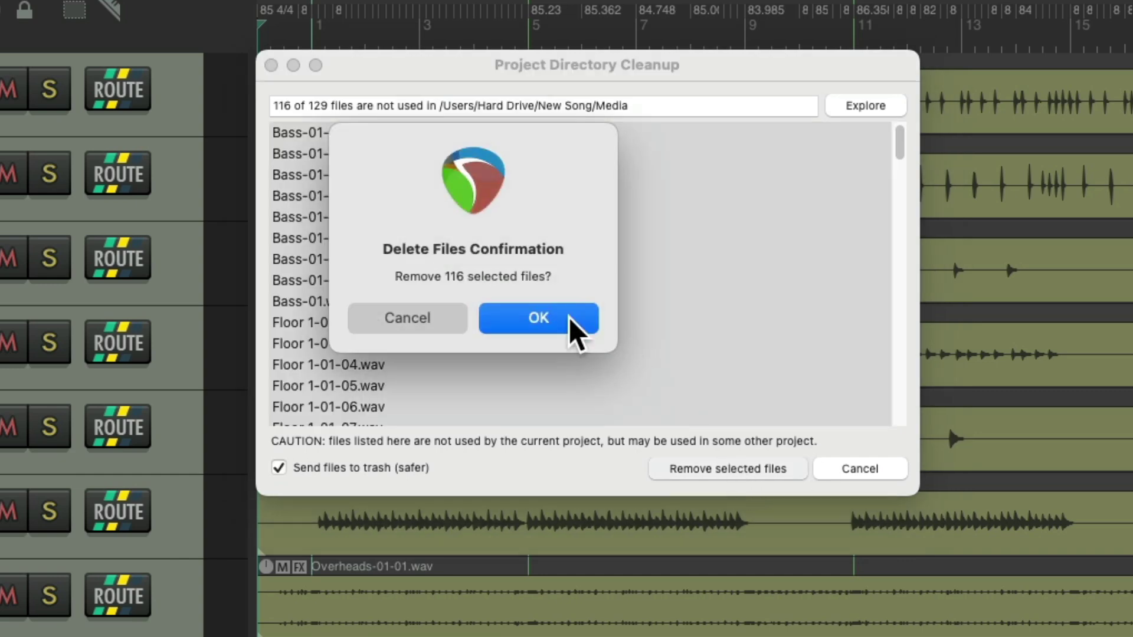
pyautogui.click(572, 324)
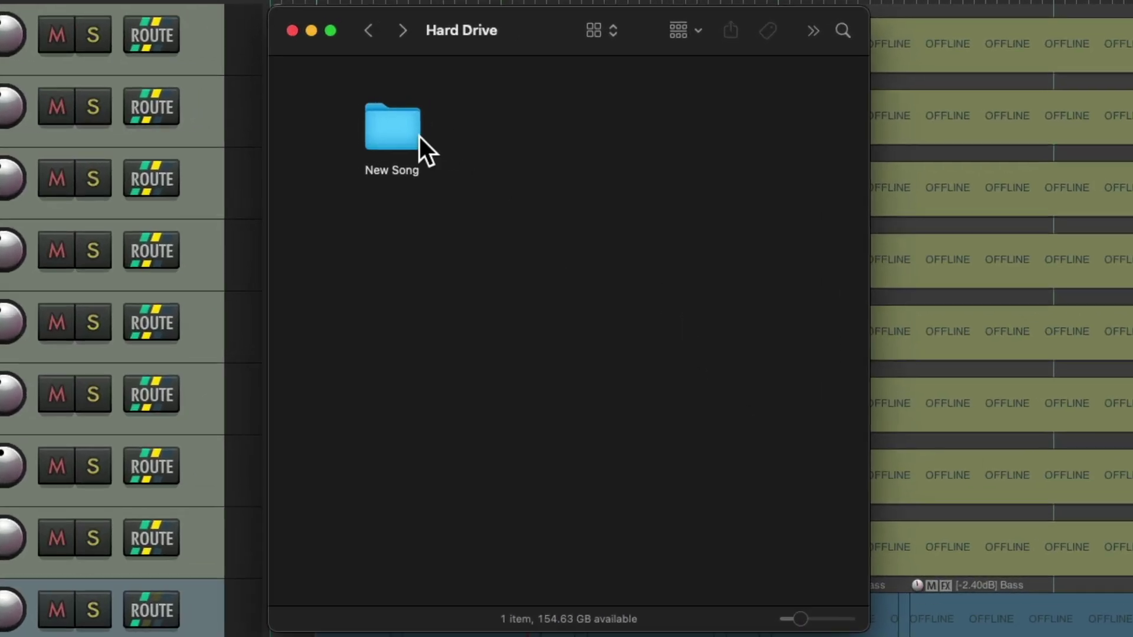
pyautogui.doubleClick(419, 140)
pyautogui.doubleClick(335, 99)
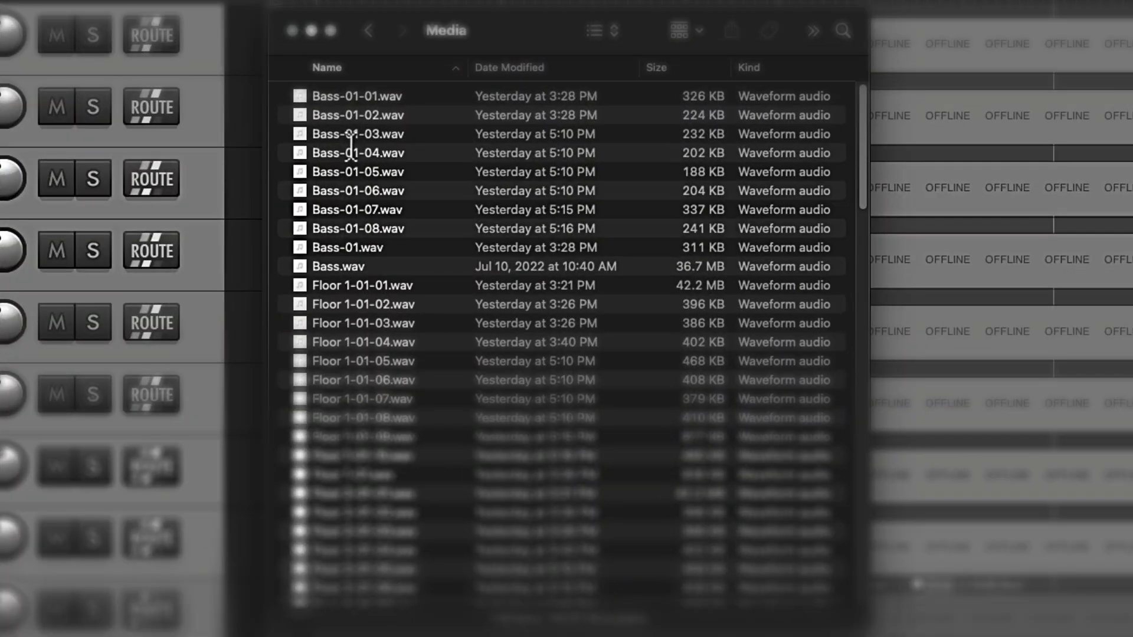
pyautogui.scroll(-20, 479, 263)
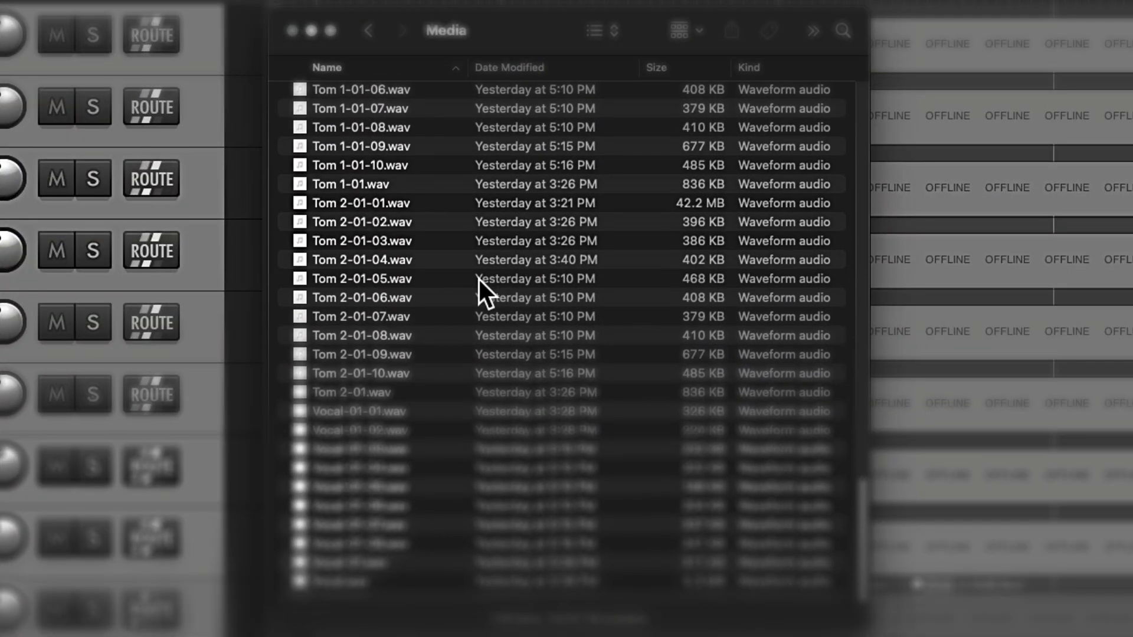
pyautogui.scroll(20, 479, 280)
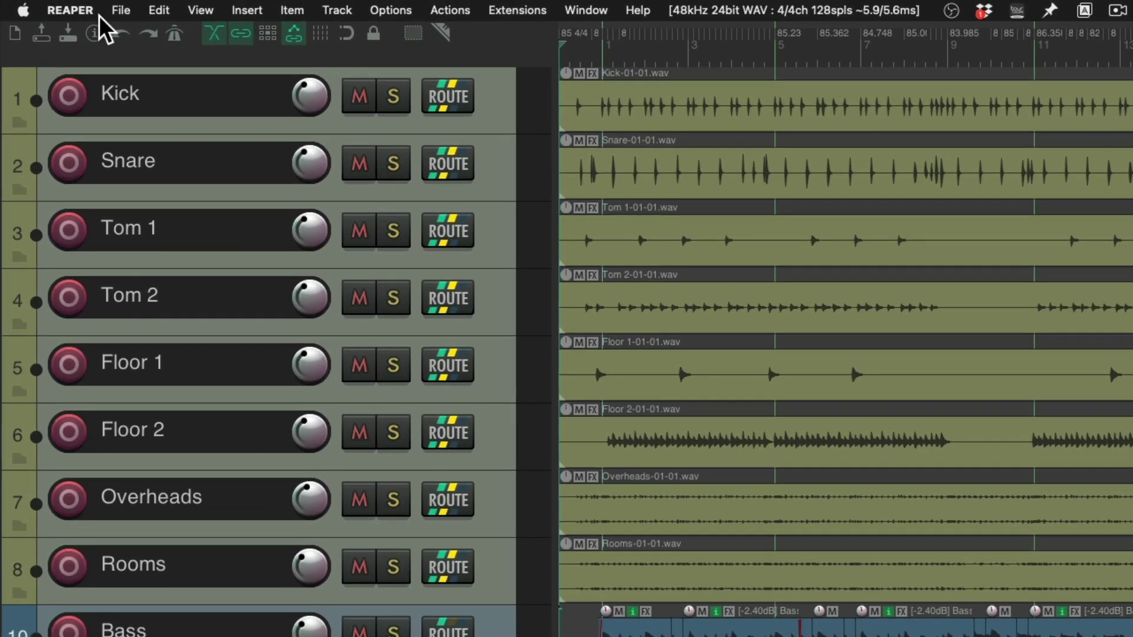
# Step: Rerun Clean current project directory and dismiss the 'No unused files found' notice
pyautogui.click(119, 11)
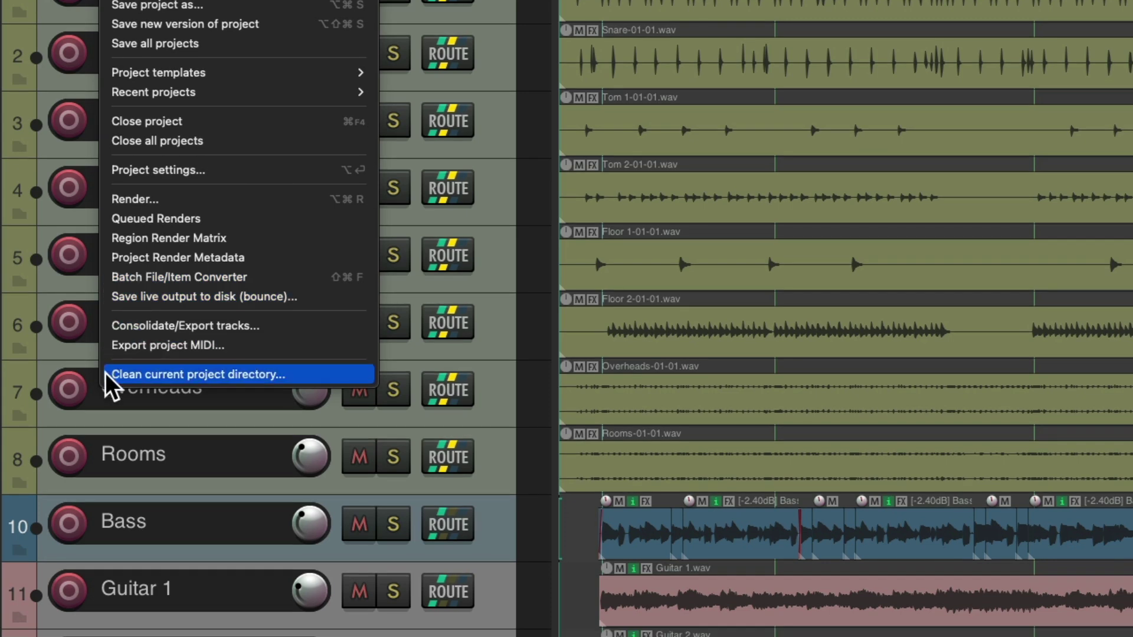
pyautogui.click(109, 383)
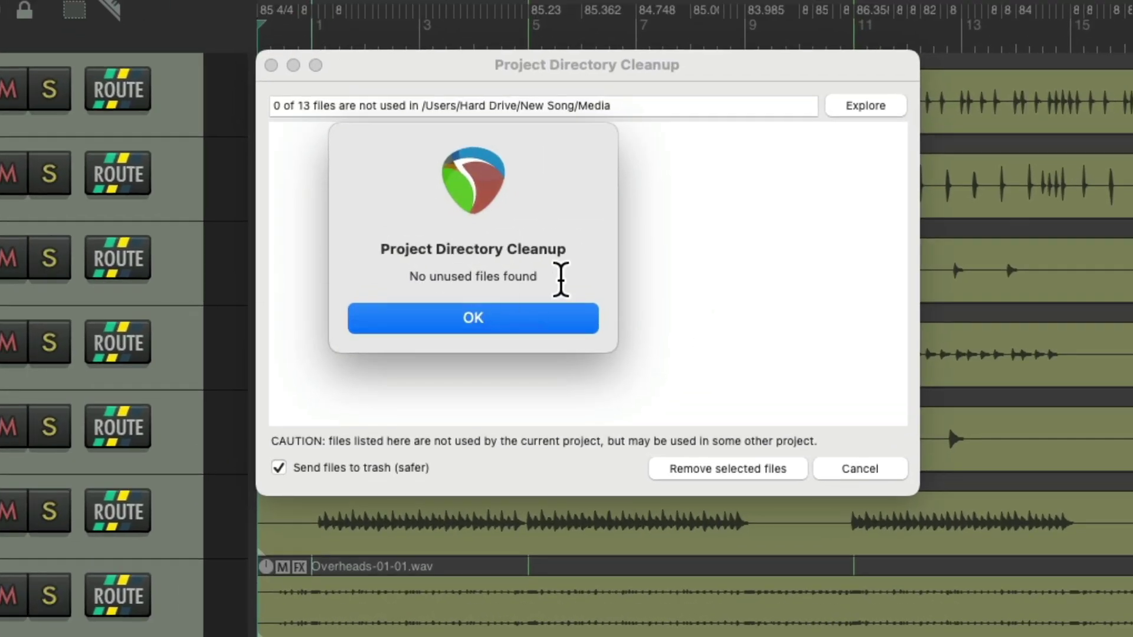
pyautogui.click(551, 324)
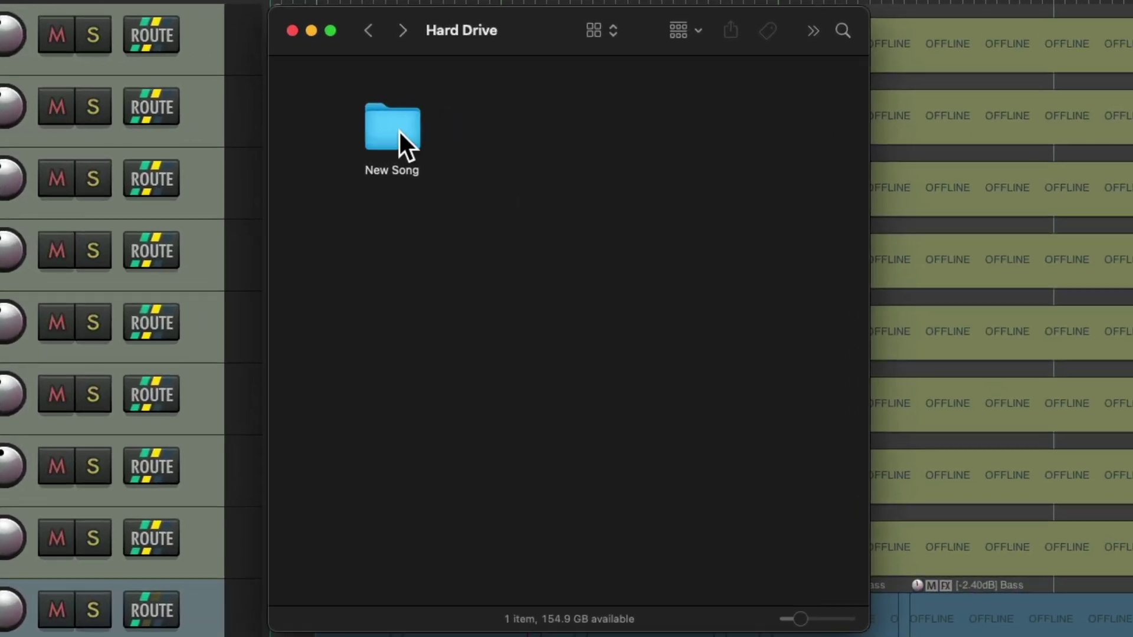
# Step: Open New Song > Media in Finder to see the 13 remaining items
pyautogui.doubleClick(465, 137)
pyautogui.doubleClick(354, 93)
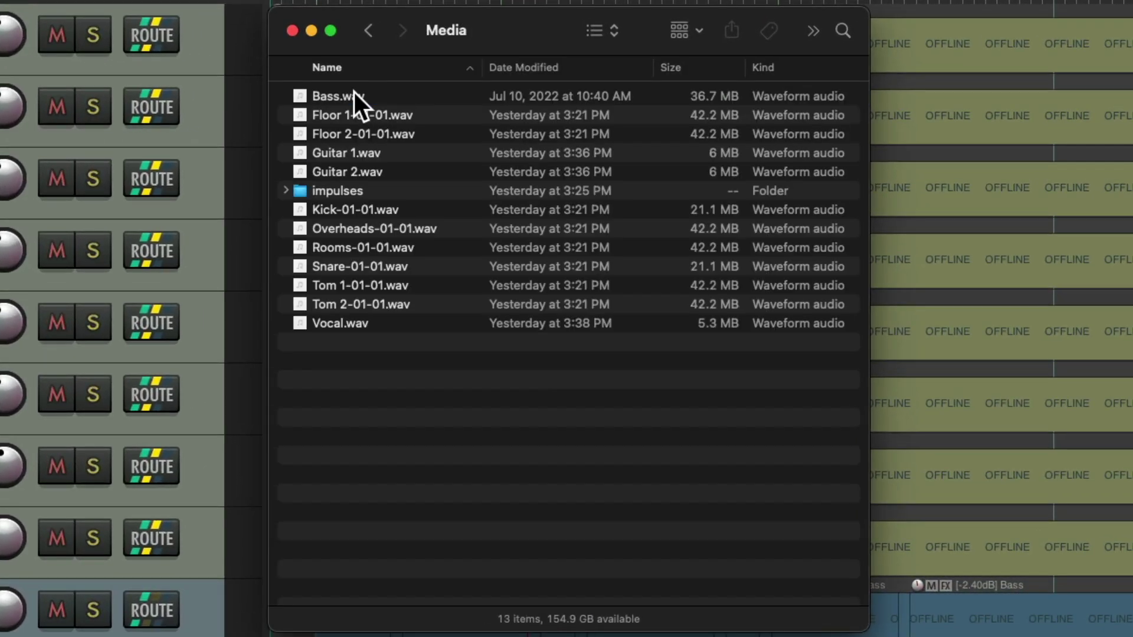